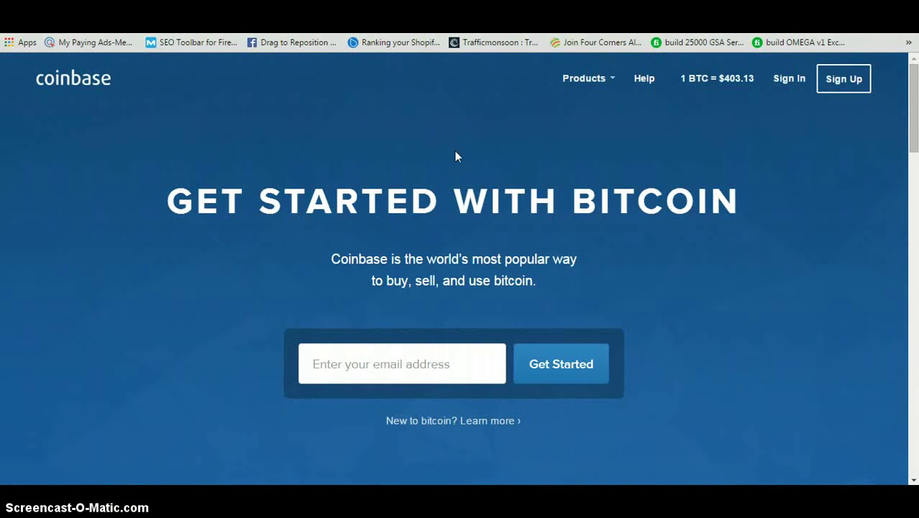
Load the Coinbase registration form from Sign Up in the top navigation.
click(128, 120)
click(838, 82)
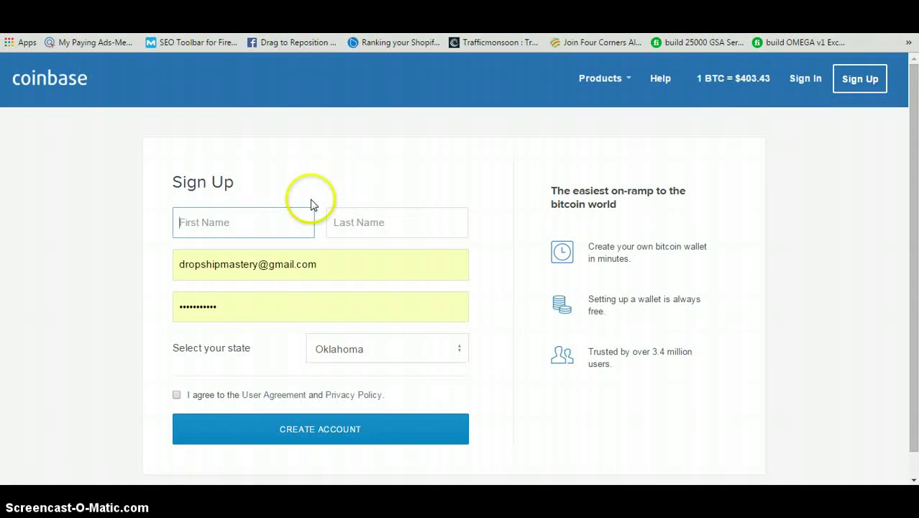
Sign in to the existing Coinbase account with the autofilled e-mail and password.
click(805, 79)
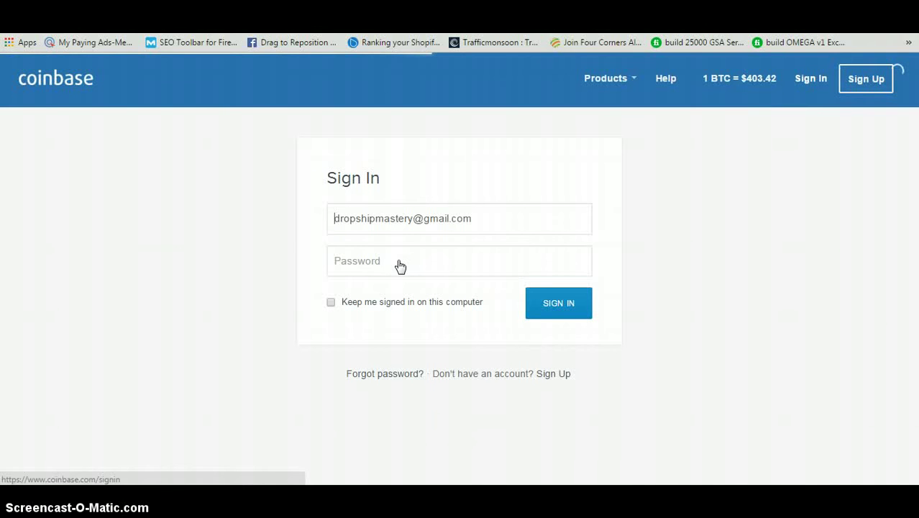
click(497, 220)
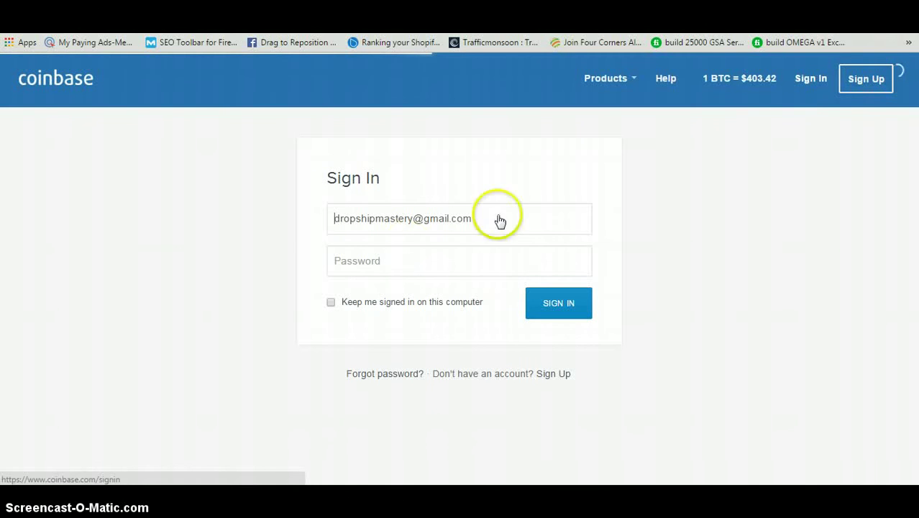
click(377, 253)
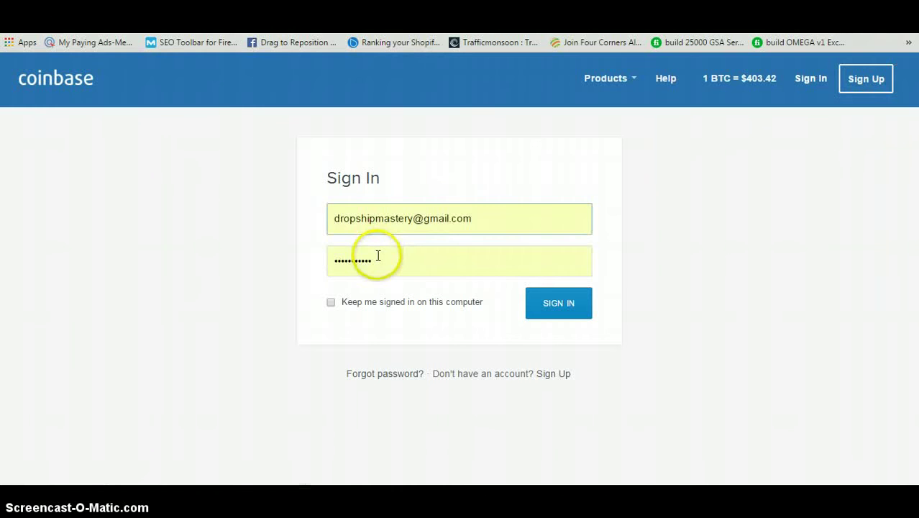
click(548, 302)
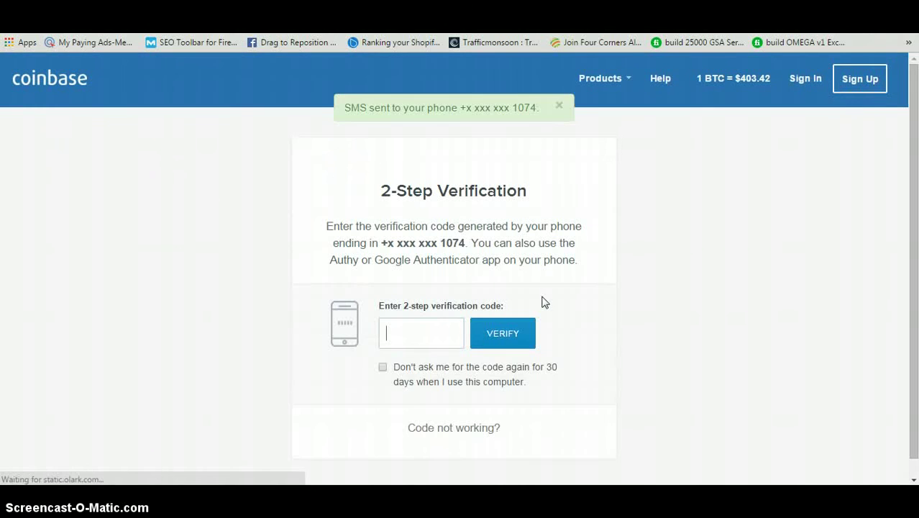
Enter the SMS verification code to pass two-step verification.
click(416, 325)
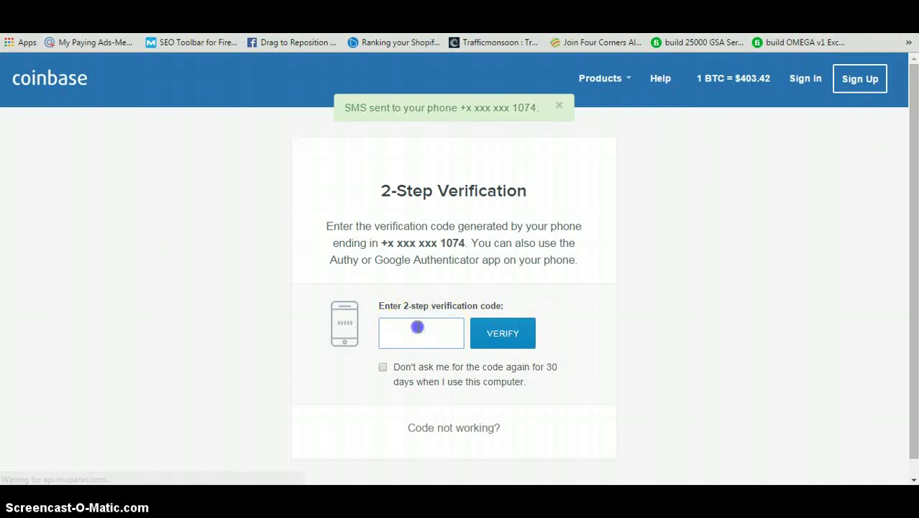
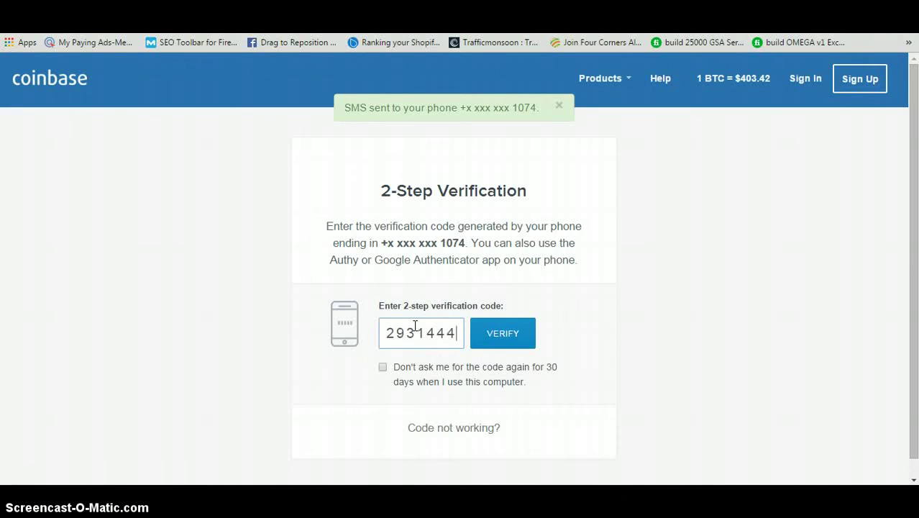
key(Return)
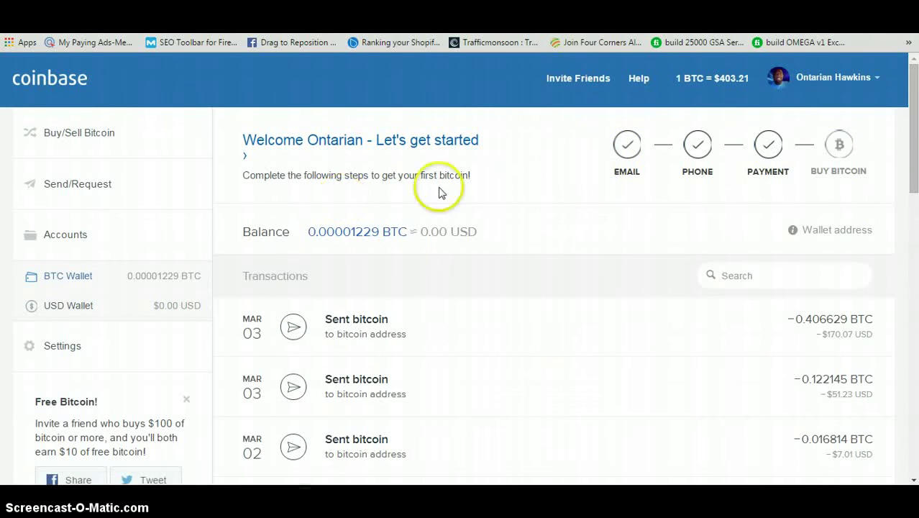
click(811, 85)
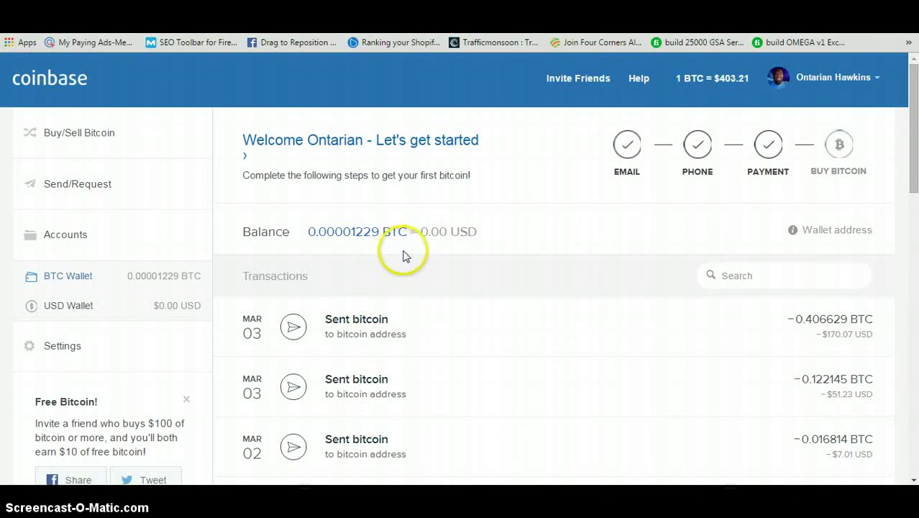
click(505, 193)
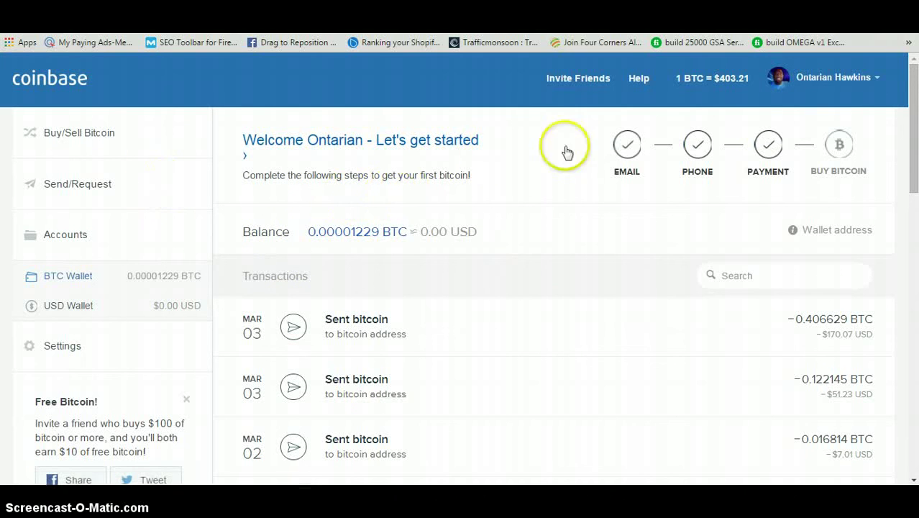
Open the account menu under the user name.
click(832, 85)
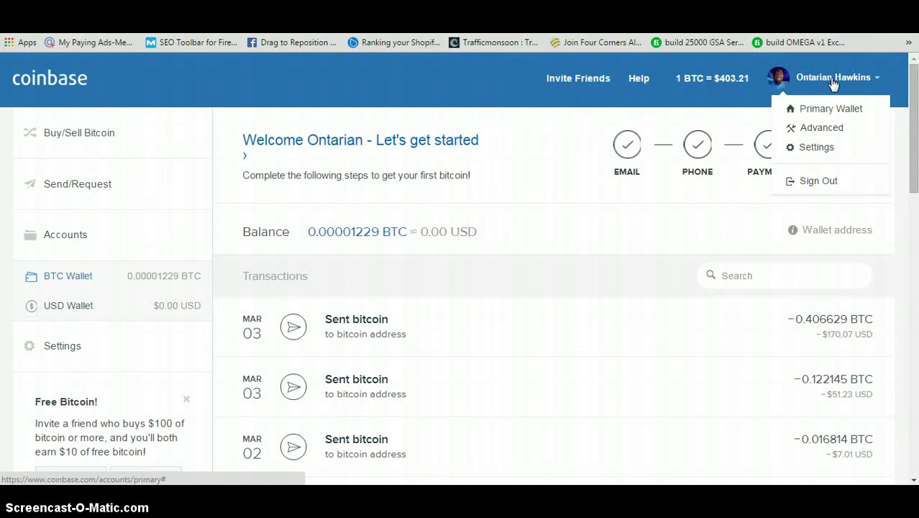
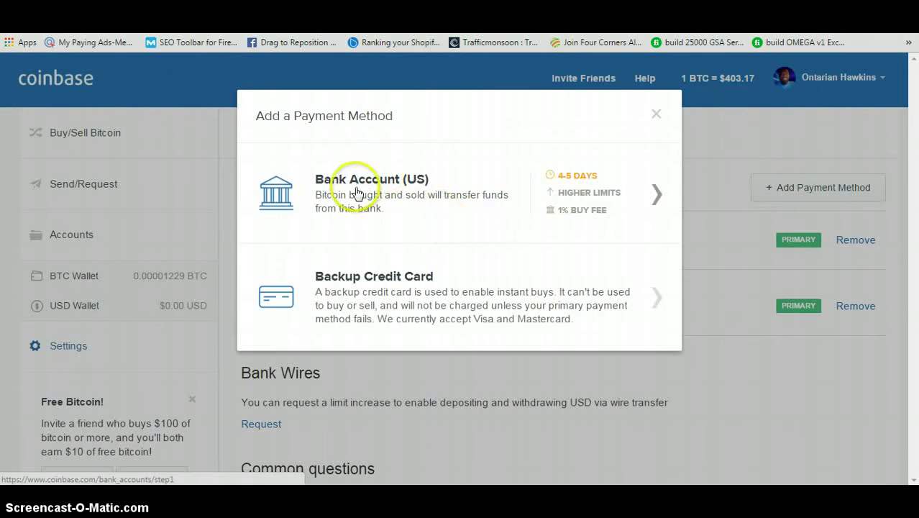
click(427, 196)
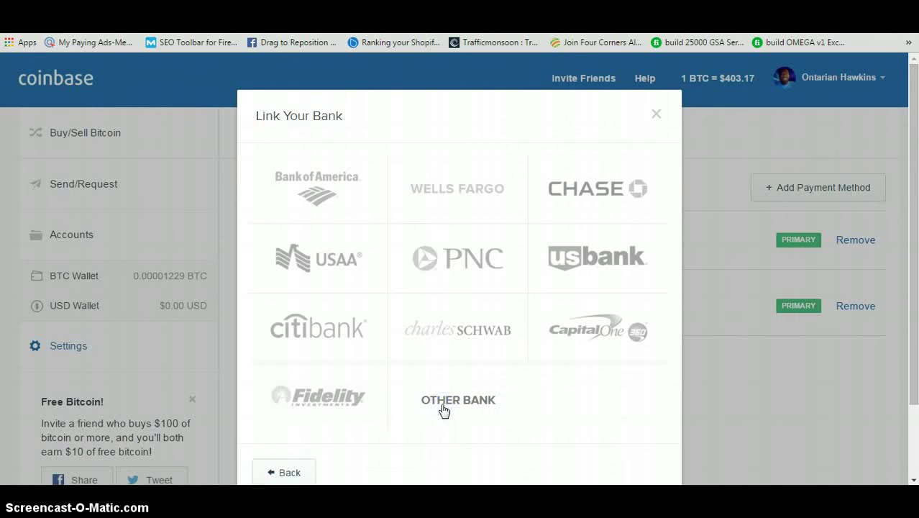
click(444, 409)
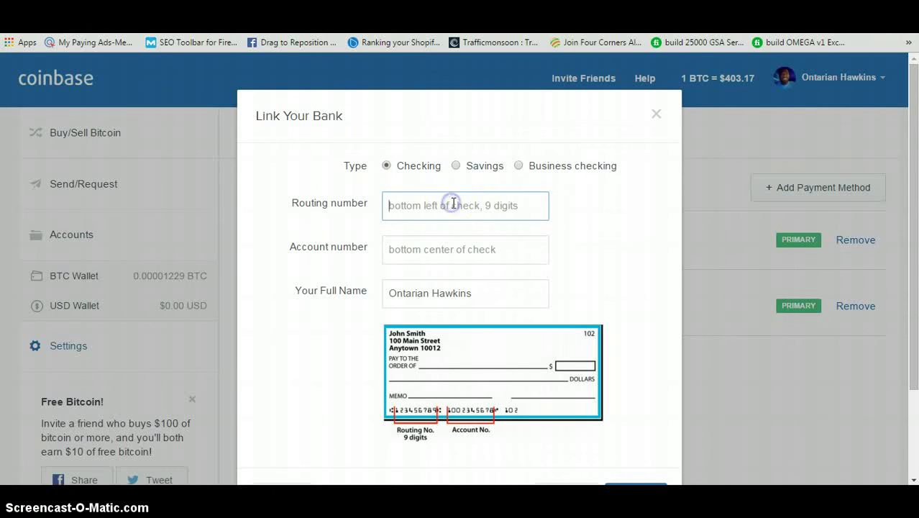
click(425, 252)
click(425, 211)
mouse_move(915, 354)
mouse_down()
mouse_move(914, 422)
mouse_move(915, 370)
mouse_up()
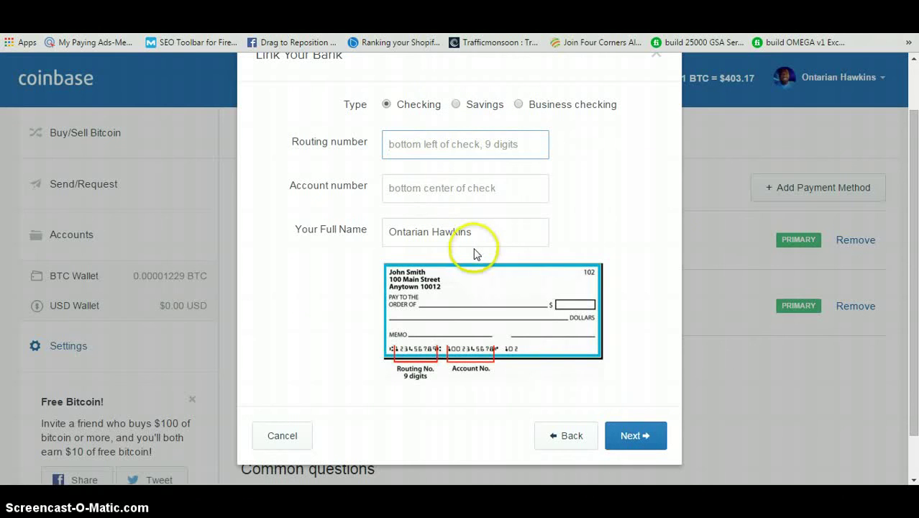
scroll(910, 257, up, 1)
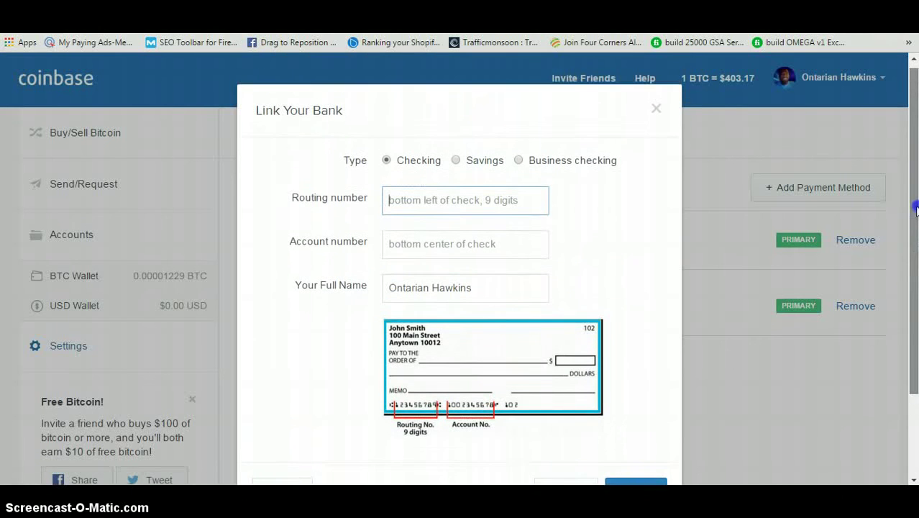
click(657, 117)
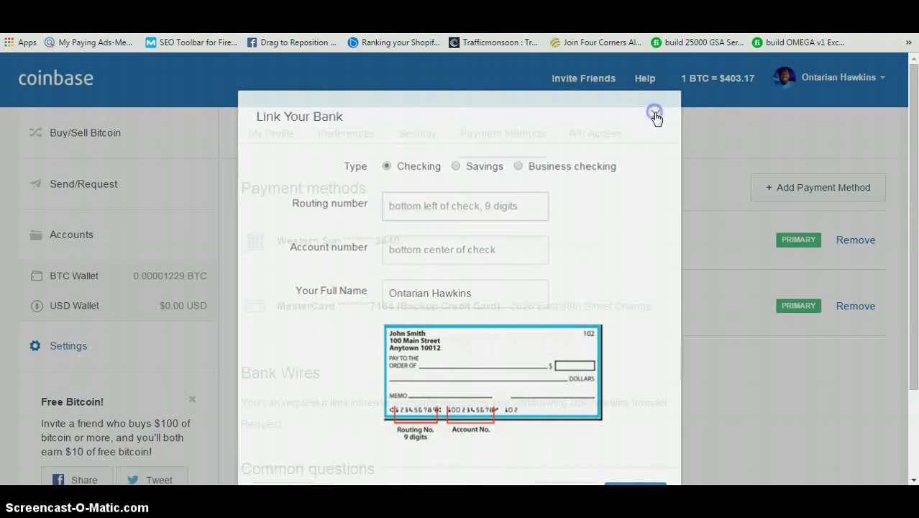
click(809, 189)
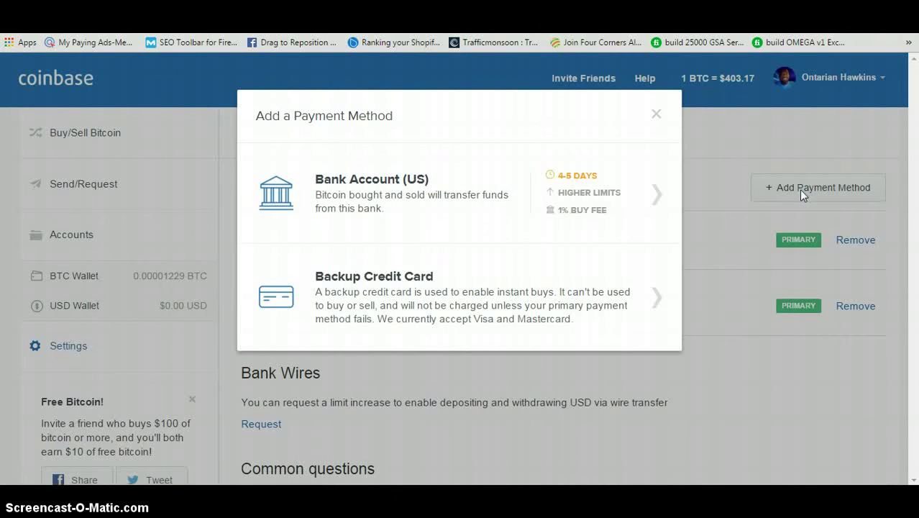
Start linking a Bank of America account as a US bank, then cancel the bank sign-in.
click(408, 196)
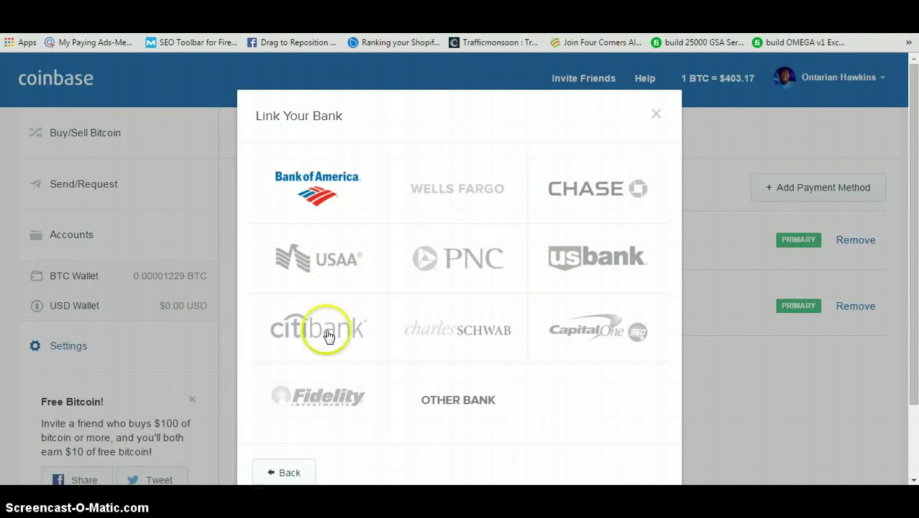
click(329, 193)
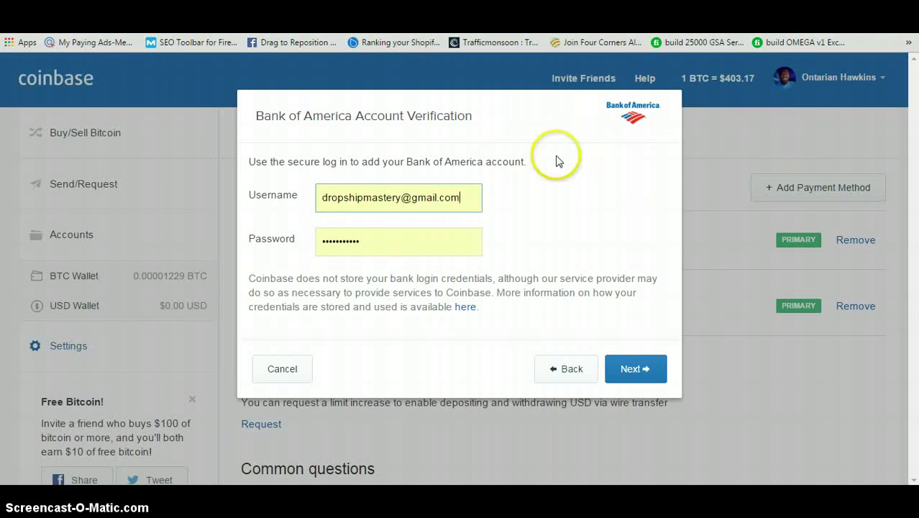
click(282, 370)
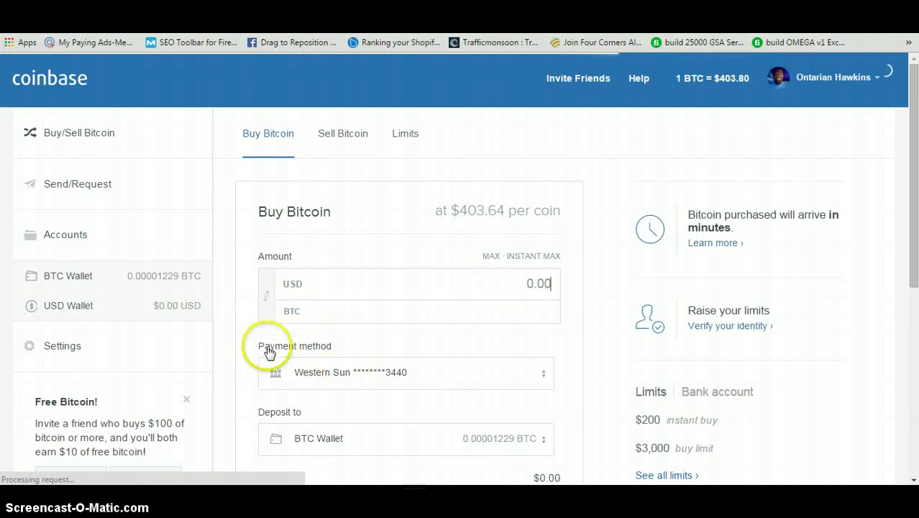
Enter a $20 purchase amount, giving 0.04905361 BTC with a $0.20 fee and $20.00 total.
key(Down)
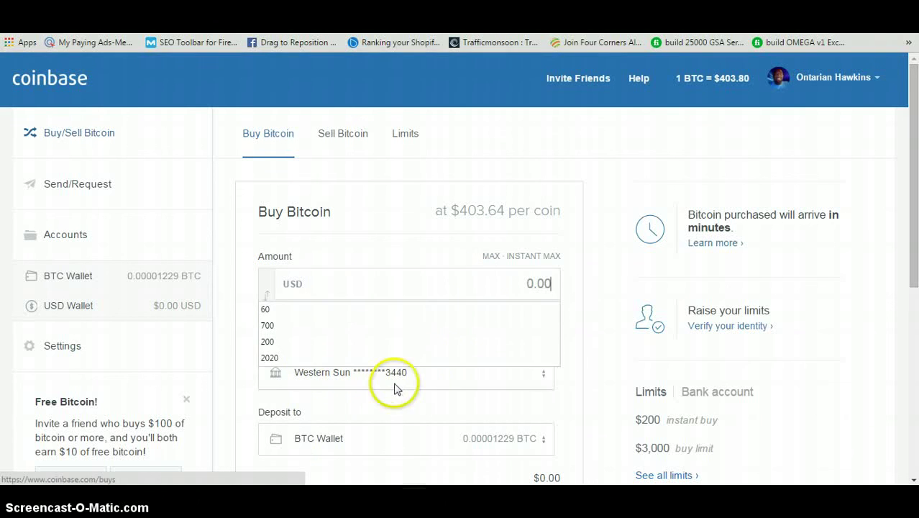
click(321, 297)
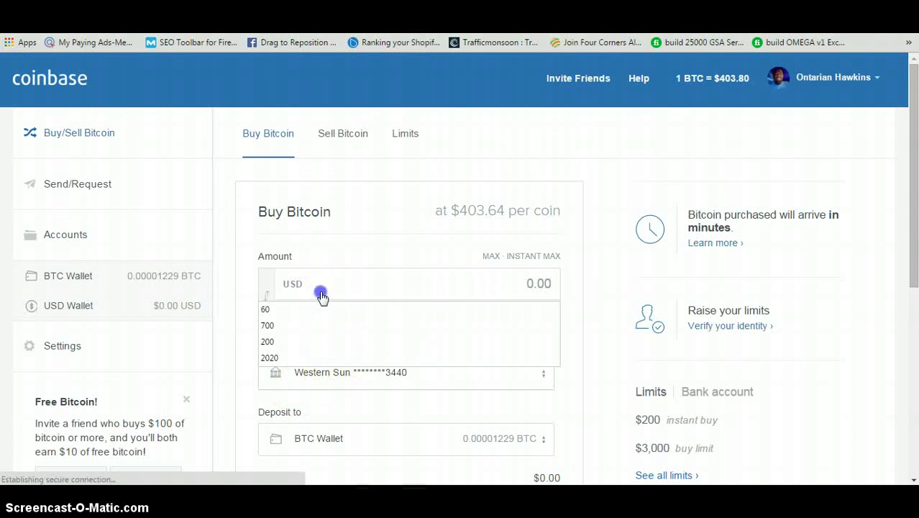
text(20)
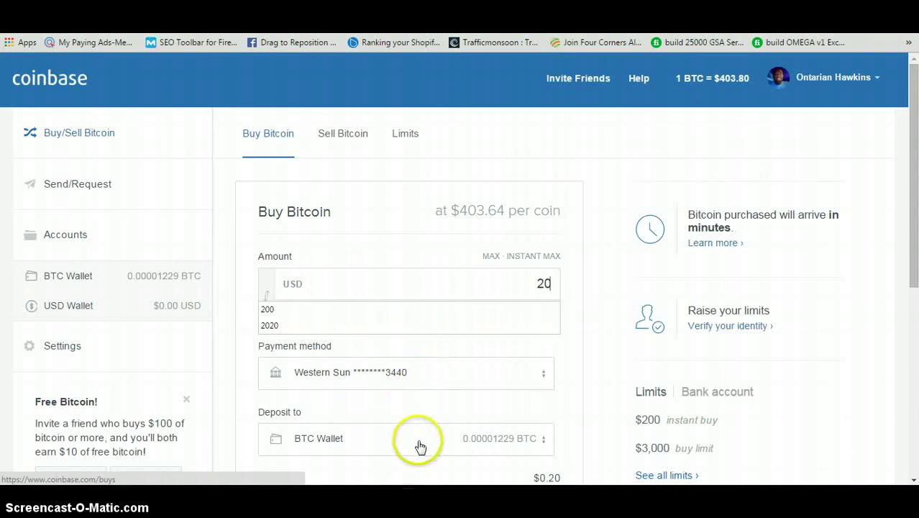
drag(913, 240, 913, 277)
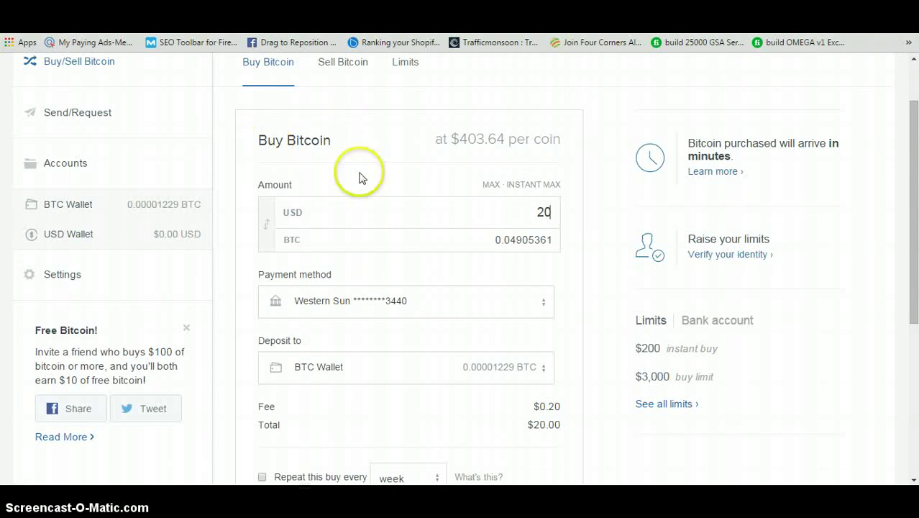
drag(913, 230, 914, 272)
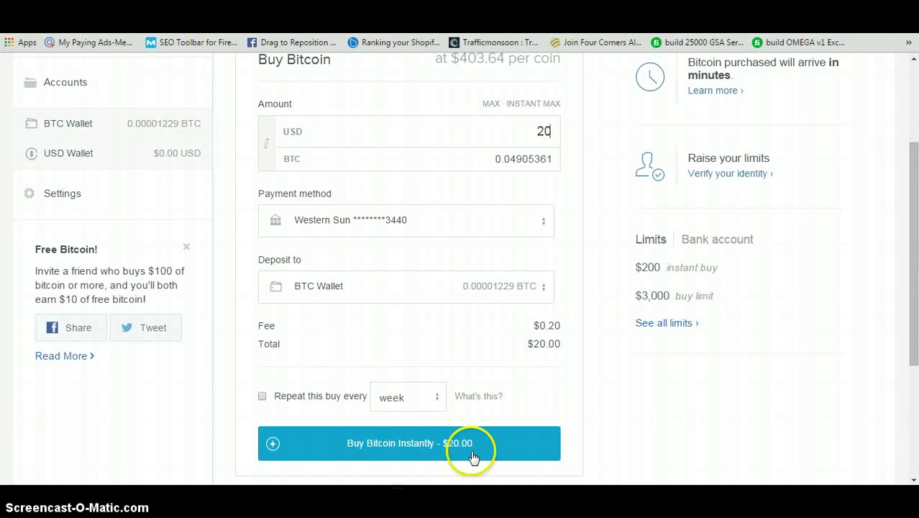
scroll(902, 318, up, 3)
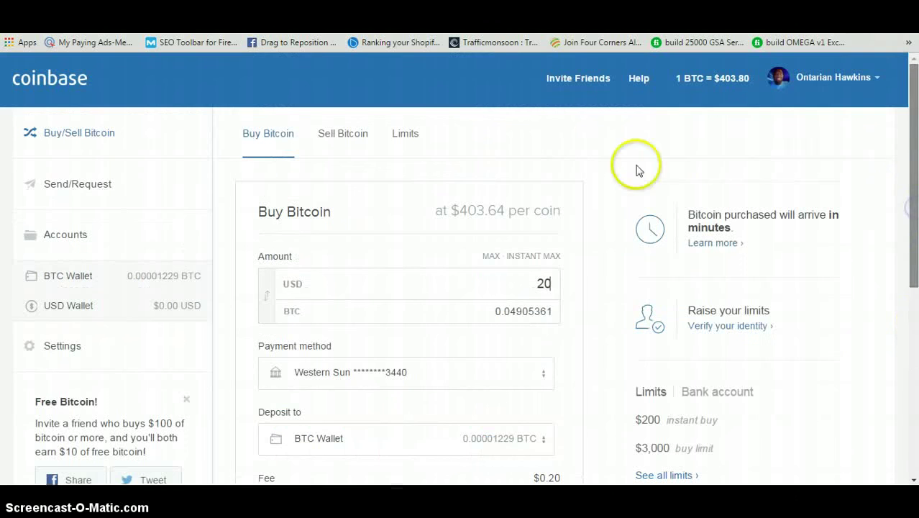
click(833, 78)
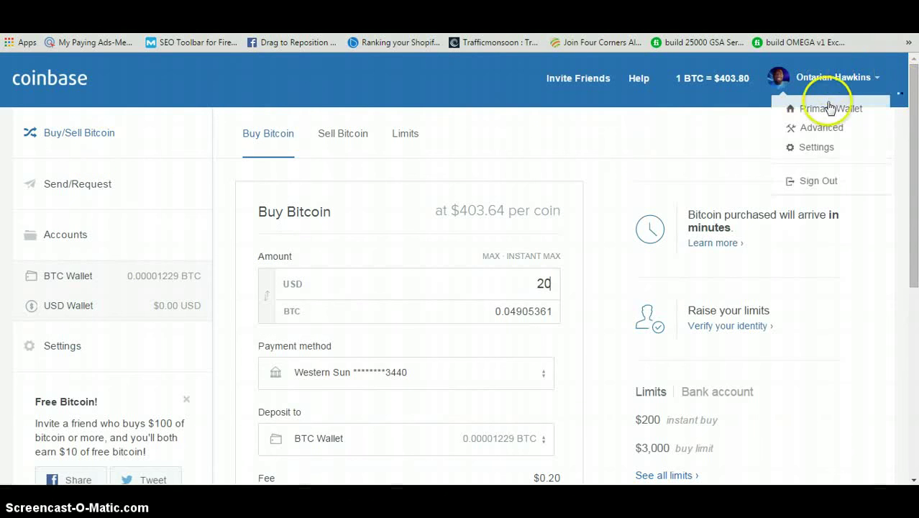
View the Primary Wallet overview, then reload the Buy Bitcoin form with the amount reset to 0.00.
click(828, 112)
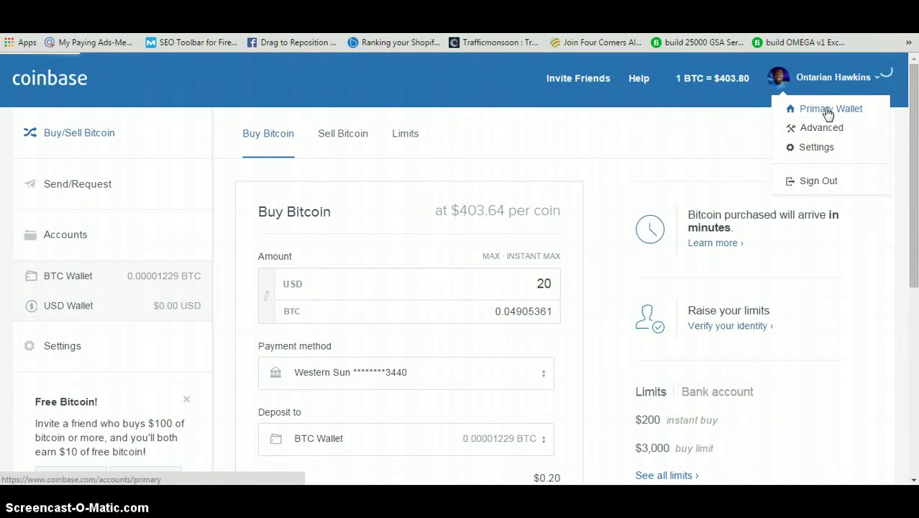
click(382, 319)
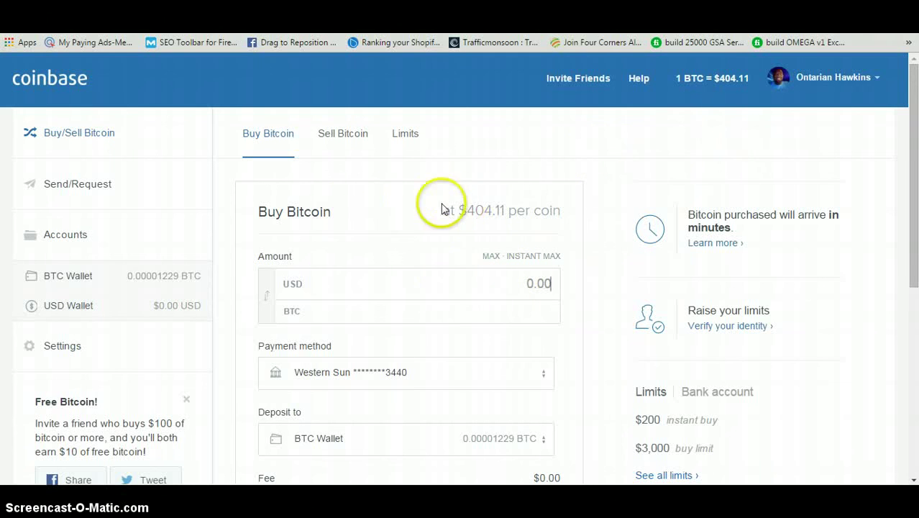
Move from the Buy Bitcoin form to the Sell Bitcoin form, highlighting each heading.
drag(260, 211, 336, 208)
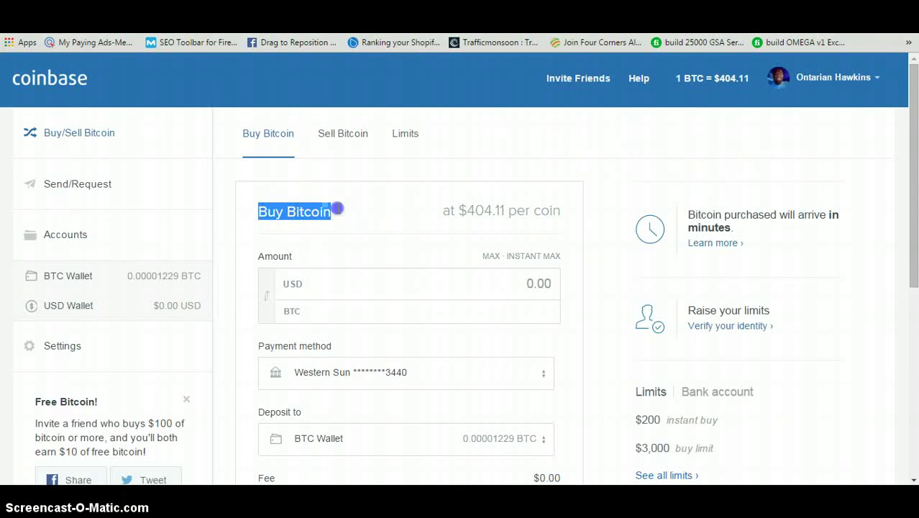
click(336, 237)
drag(257, 211, 341, 208)
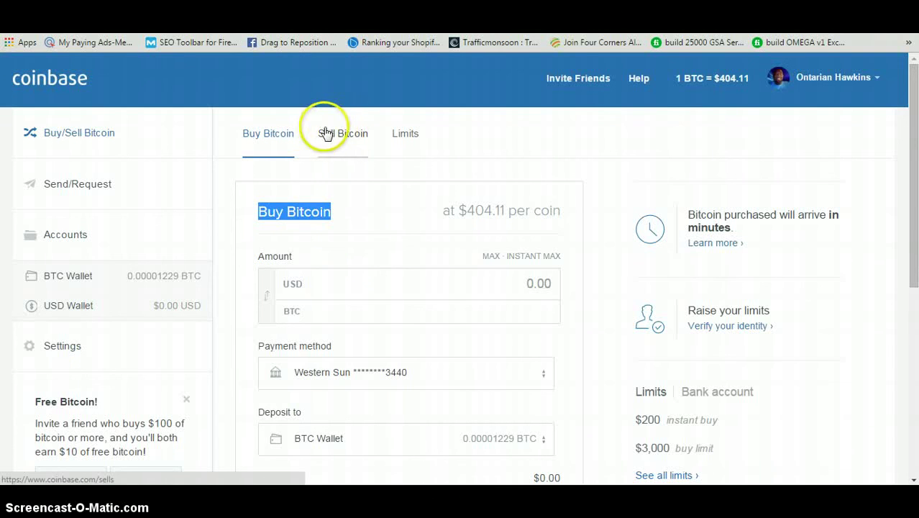
click(346, 142)
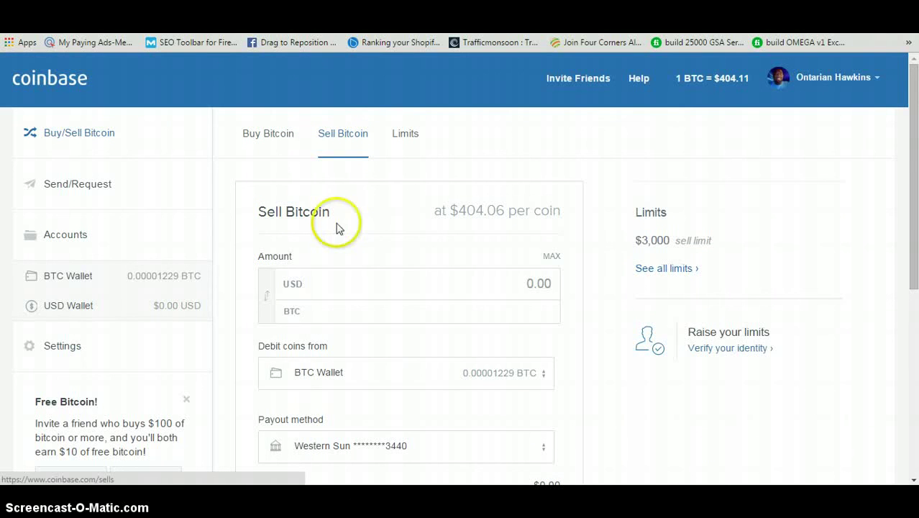
triple_click(257, 212)
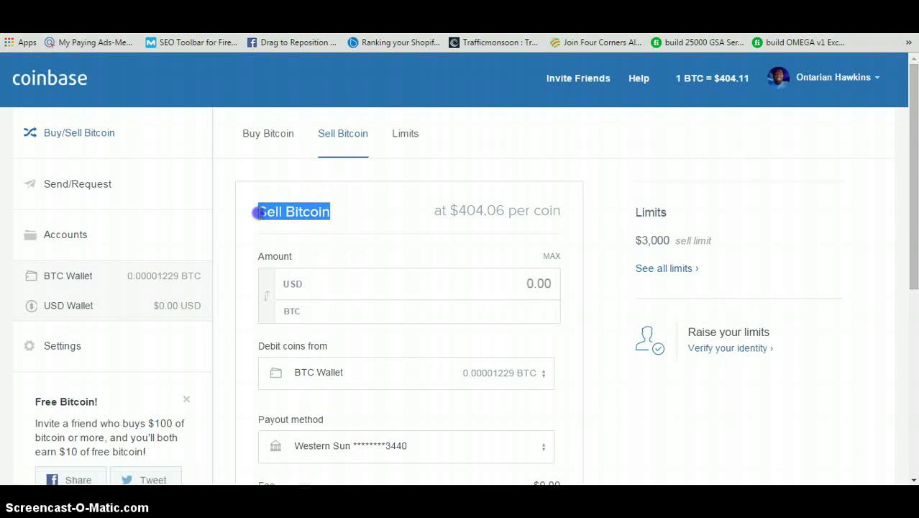
click(325, 196)
Enter an $800 sale, note the not-enough-bitcoins warning, then return to the Primary Wallet overview.
click(338, 287)
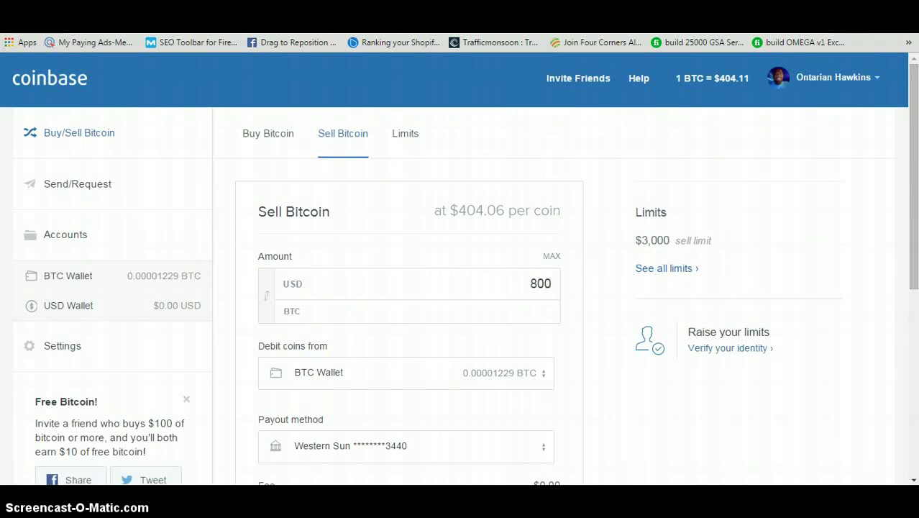
drag(911, 183, 908, 228)
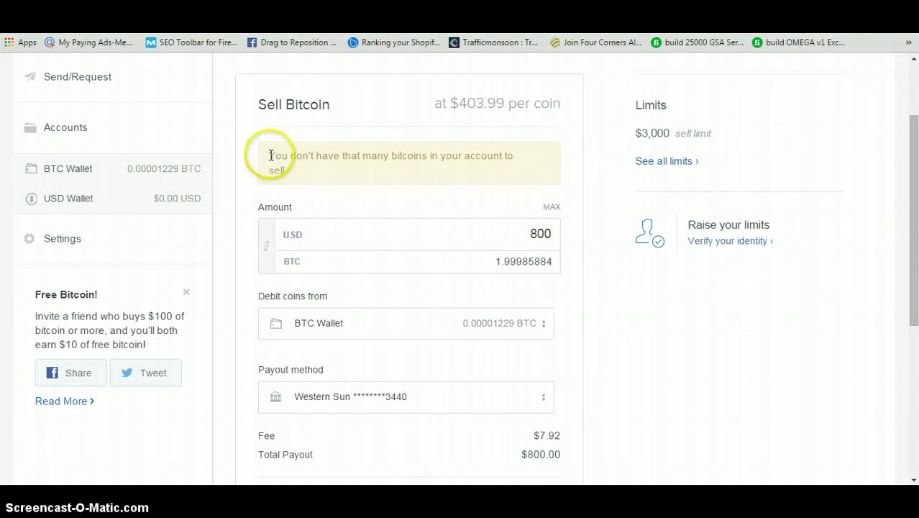
drag(269, 154, 321, 176)
click(327, 175)
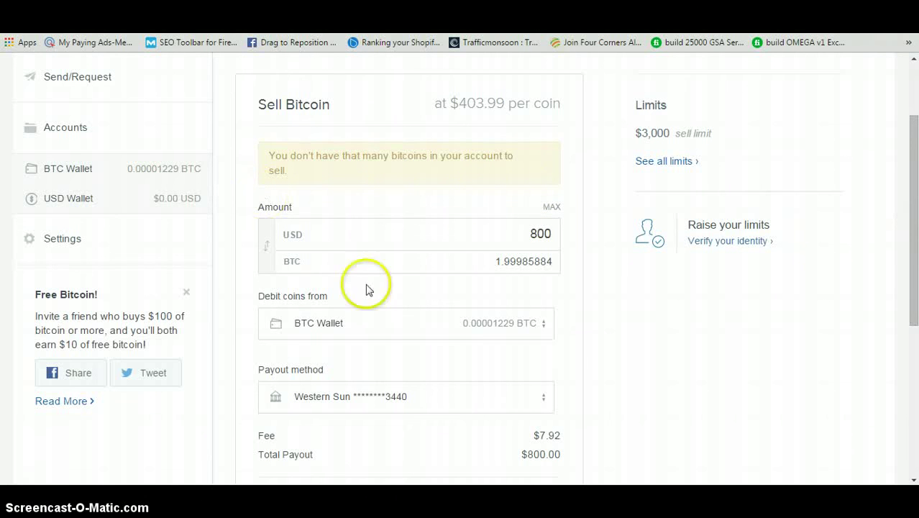
drag(917, 166, 916, 195)
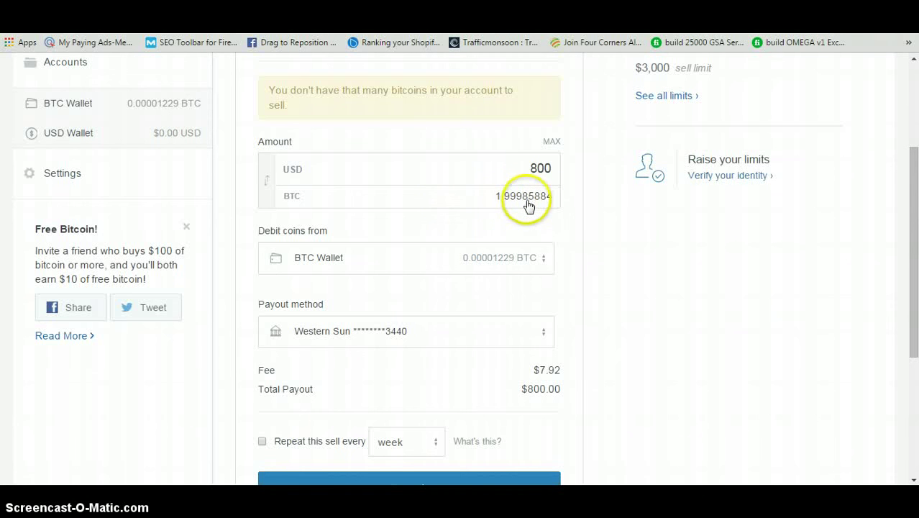
drag(916, 215, 904, 269)
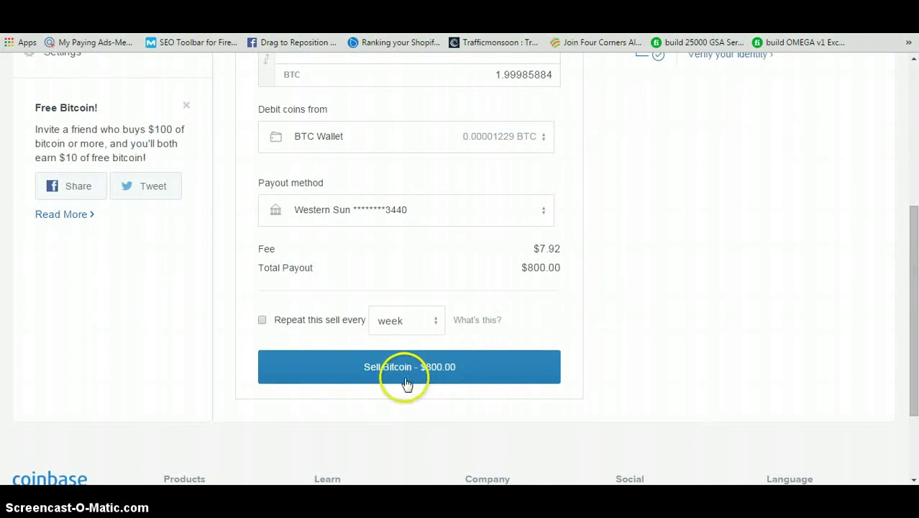
drag(909, 304, 899, 155)
click(834, 77)
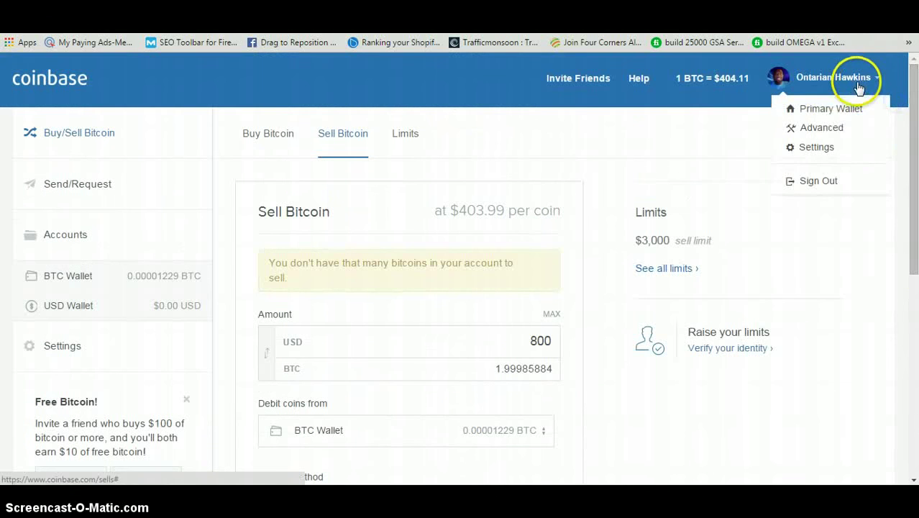
click(832, 109)
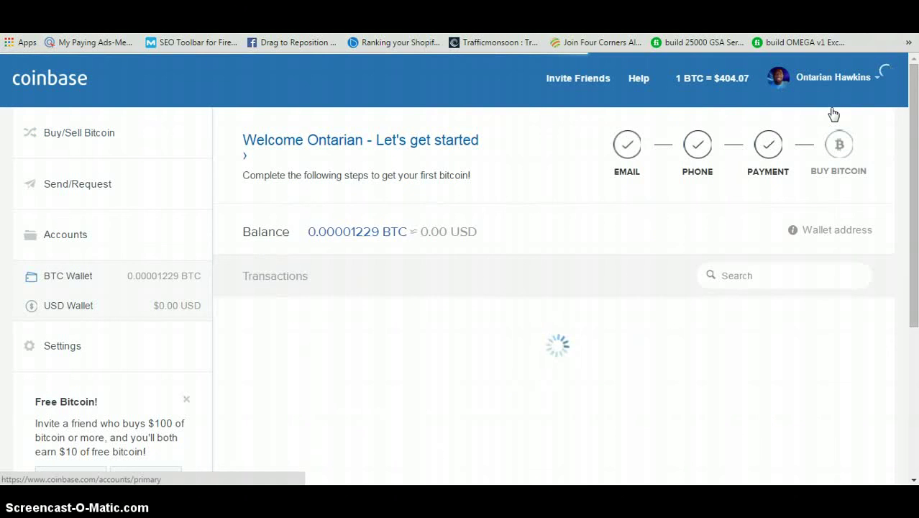